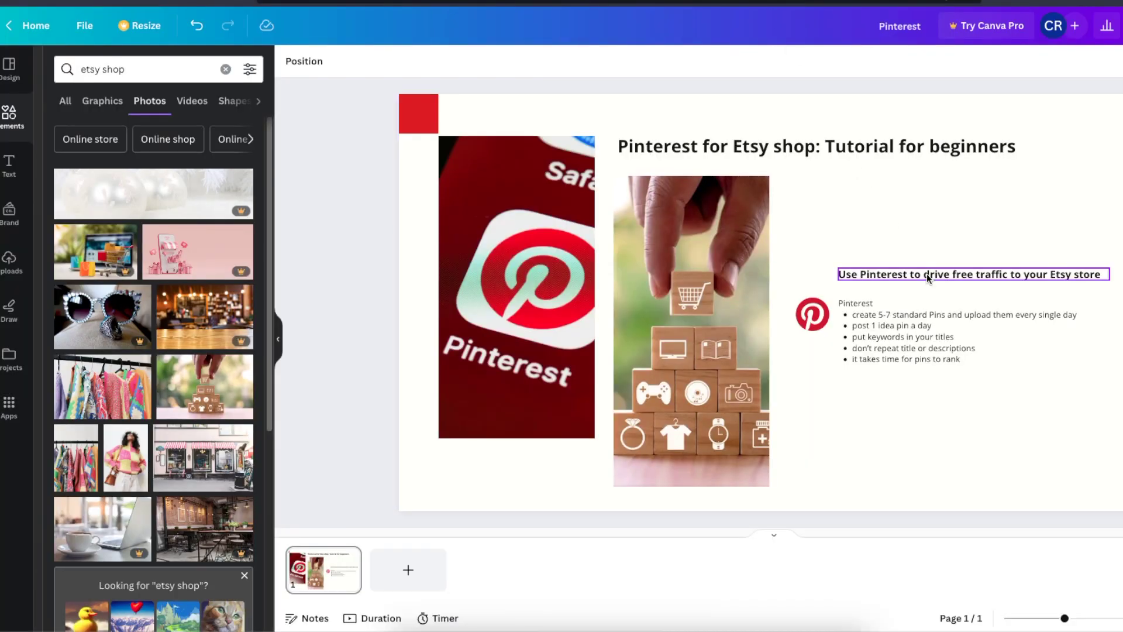
# Step: Highlight the bullet about creating 5-7 standard Pins every day in the Pinterest tips list
pyautogui.click(940, 346)
pyautogui.click(1022, 428)
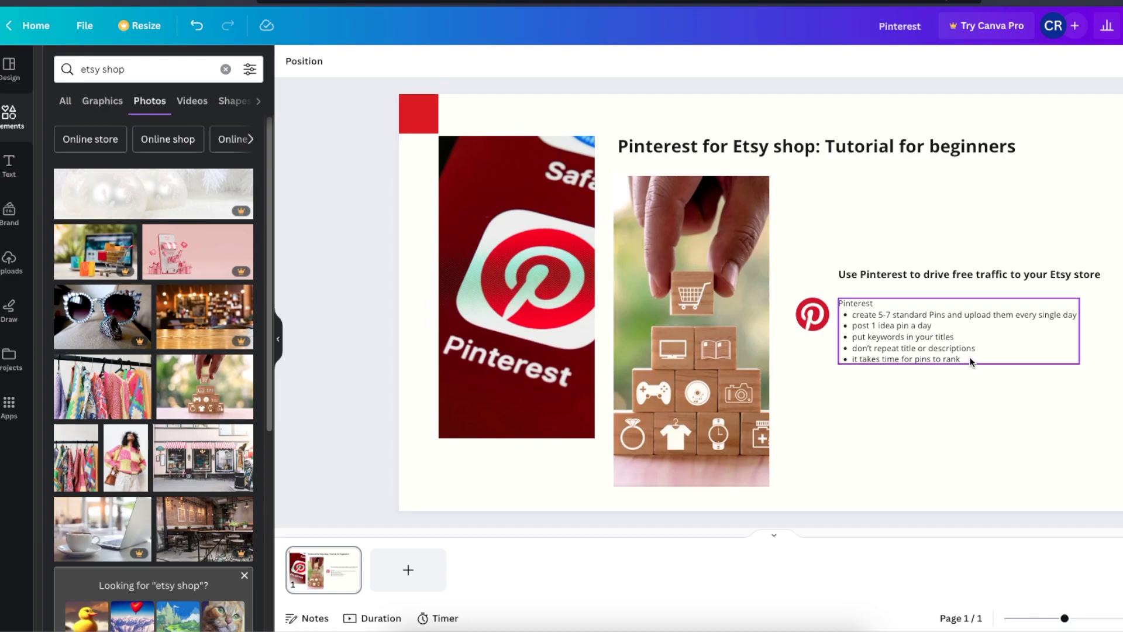
pyautogui.click(869, 316)
pyautogui.moveTo(870, 316); pyautogui.dragTo(1067, 312)
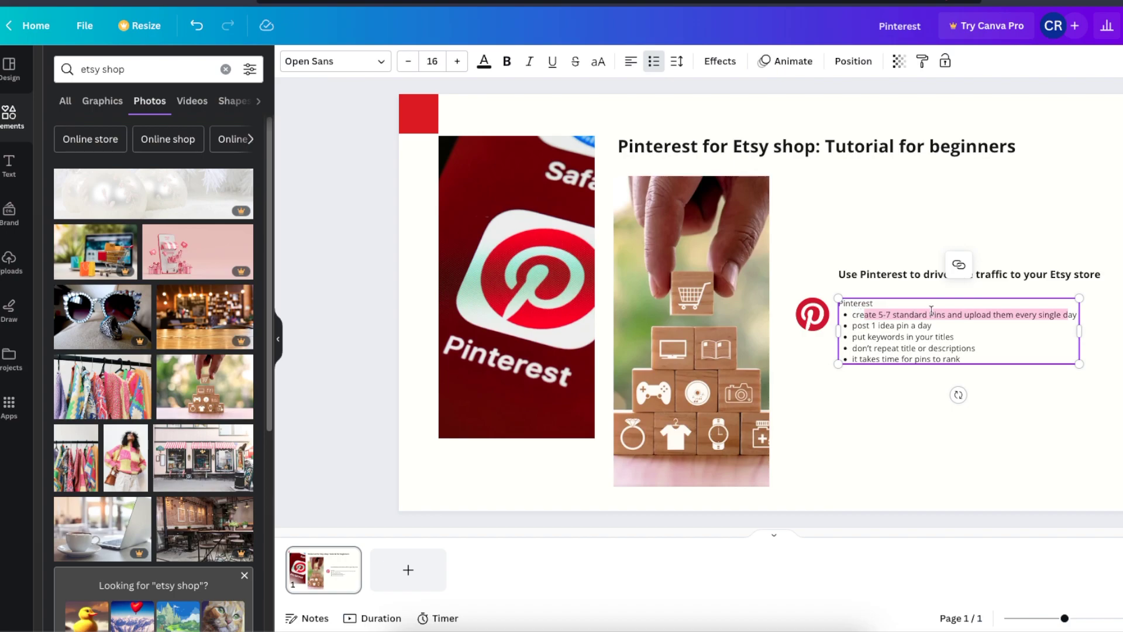
pyautogui.click(1010, 397)
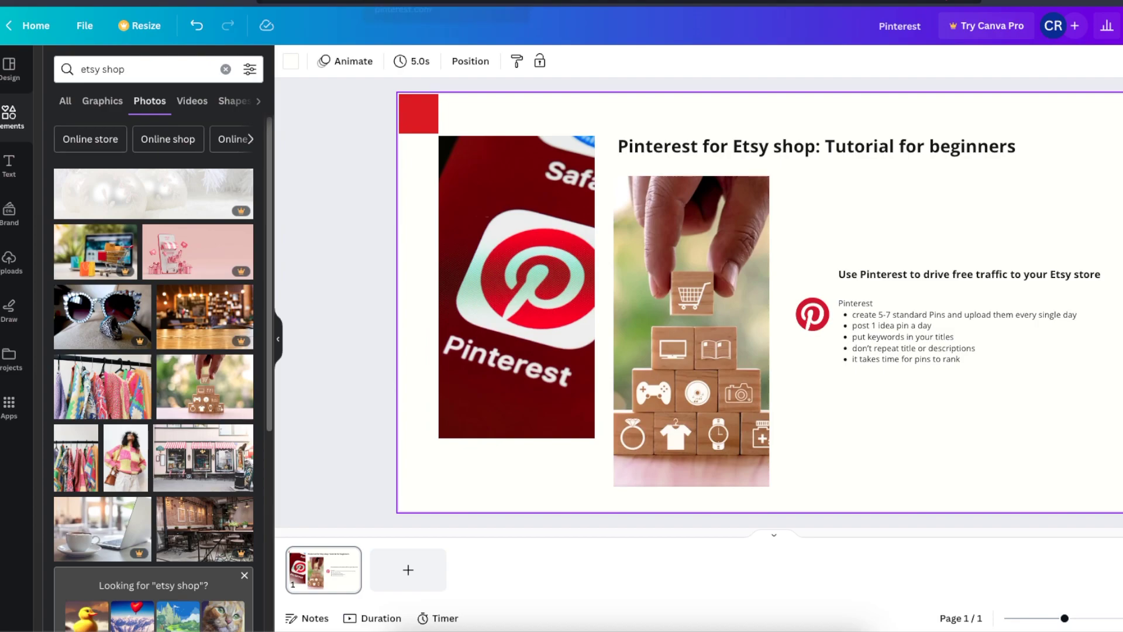
# Step: Switch to the Canva home page, search the design types for pinterest, and create a Pinterest Pin design at 1080 × 1920 px
pyautogui.click(82, 1)
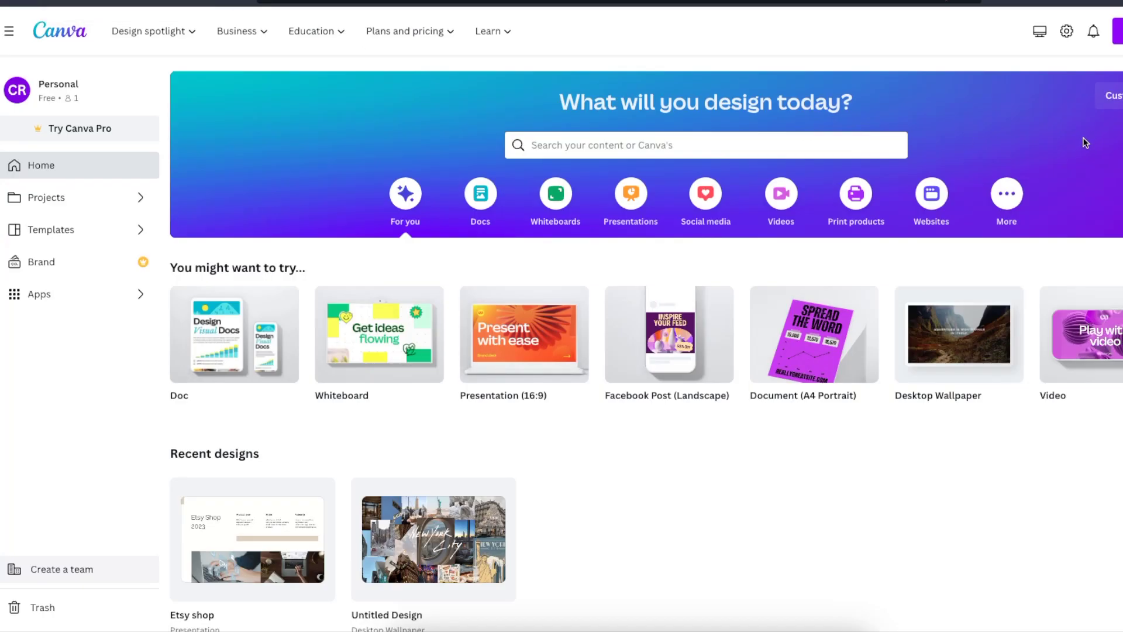
pyautogui.click(1117, 31)
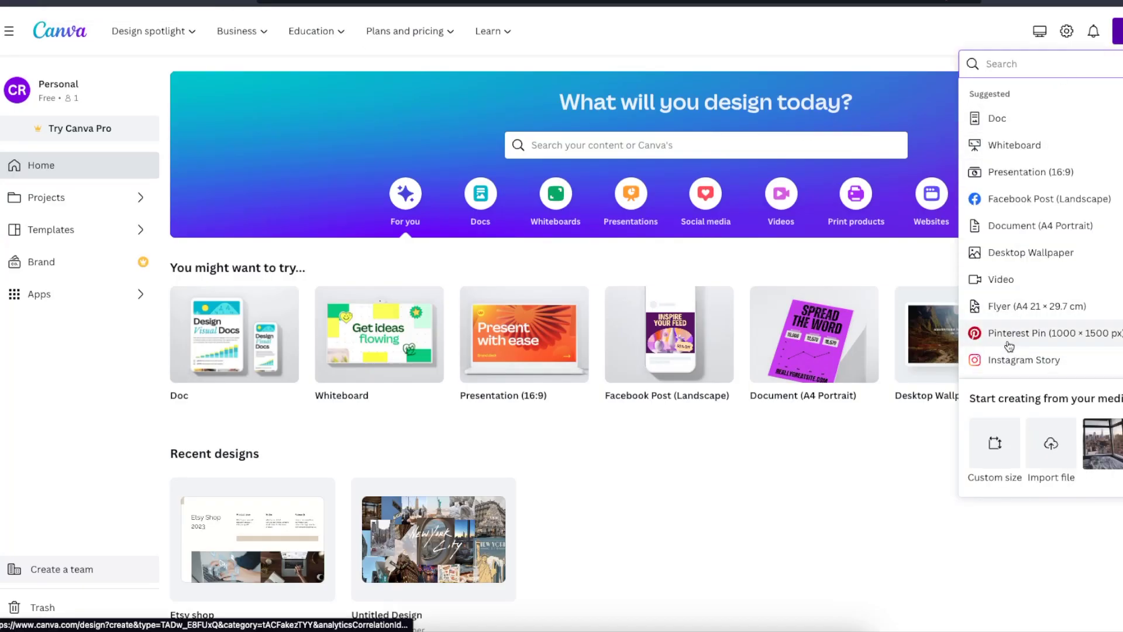
pyautogui.write('pinterest')
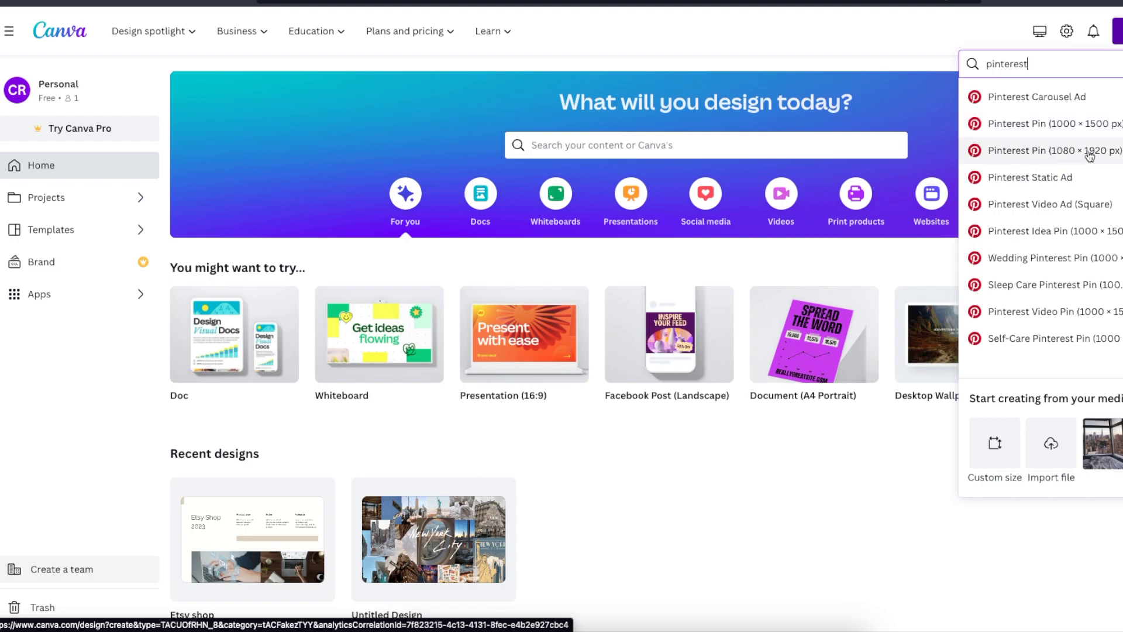
pyautogui.click(1068, 155)
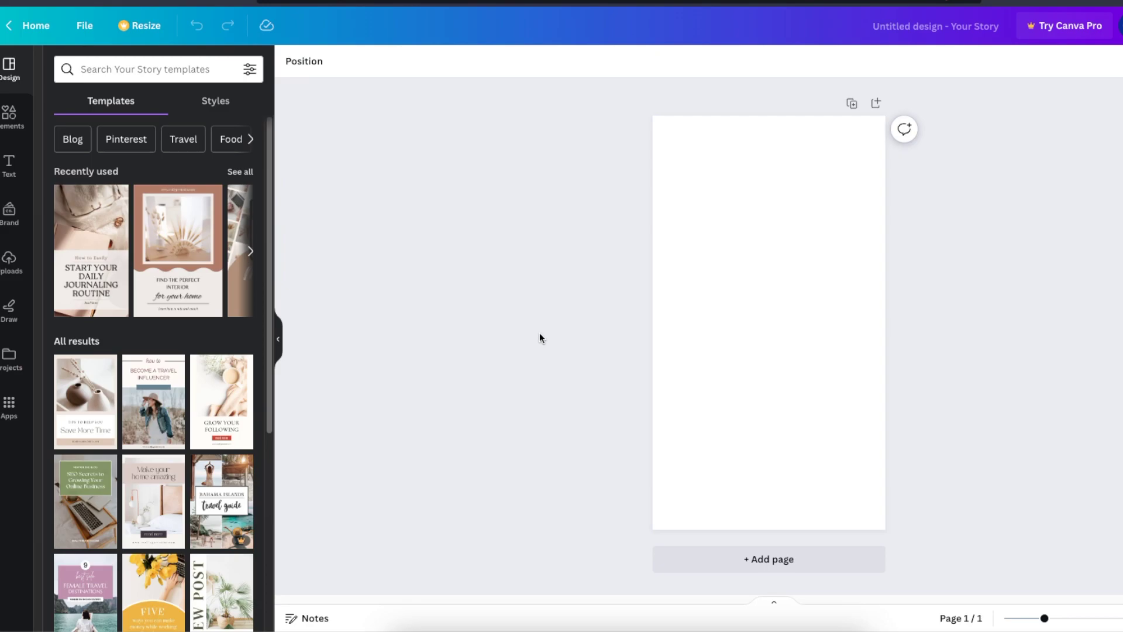
# Step: Try the Vintage Collection and Budget Travel Blog Post Pinterest Pin templates on the blank page
pyautogui.scroll(-5, 165, 440)
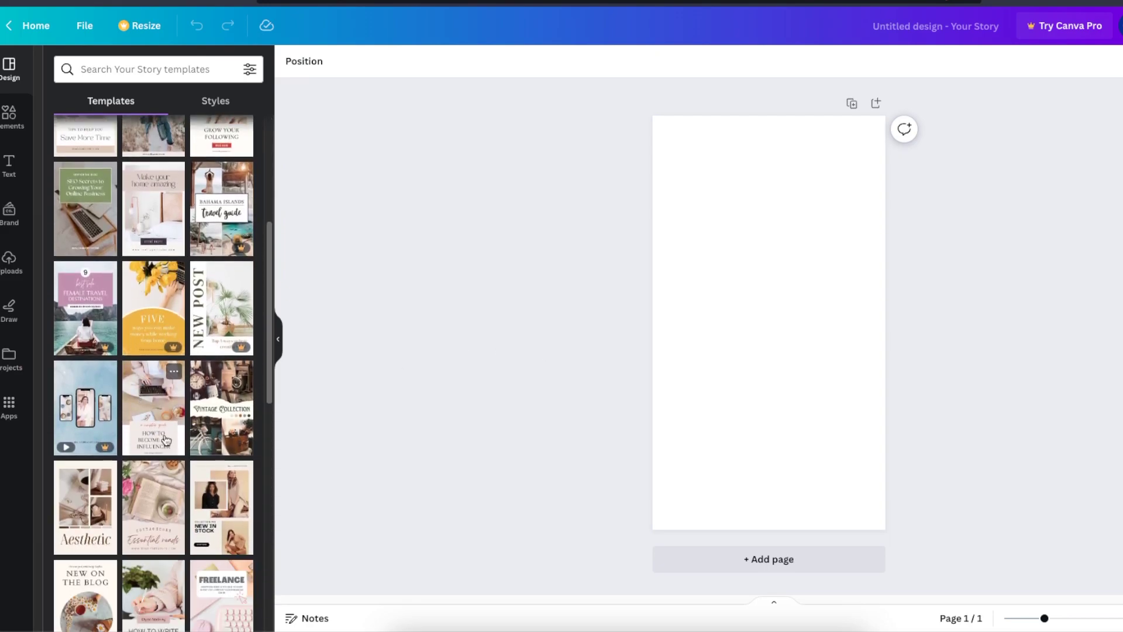
pyautogui.click(237, 408)
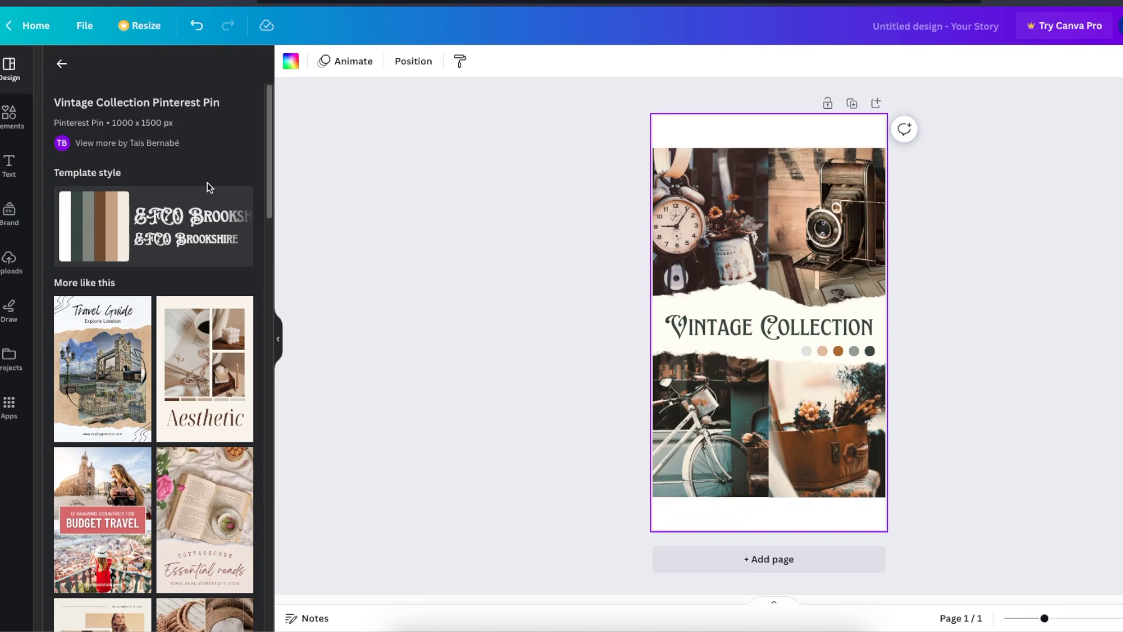
pyautogui.scroll(-2, 107, 443)
pyautogui.click(107, 443)
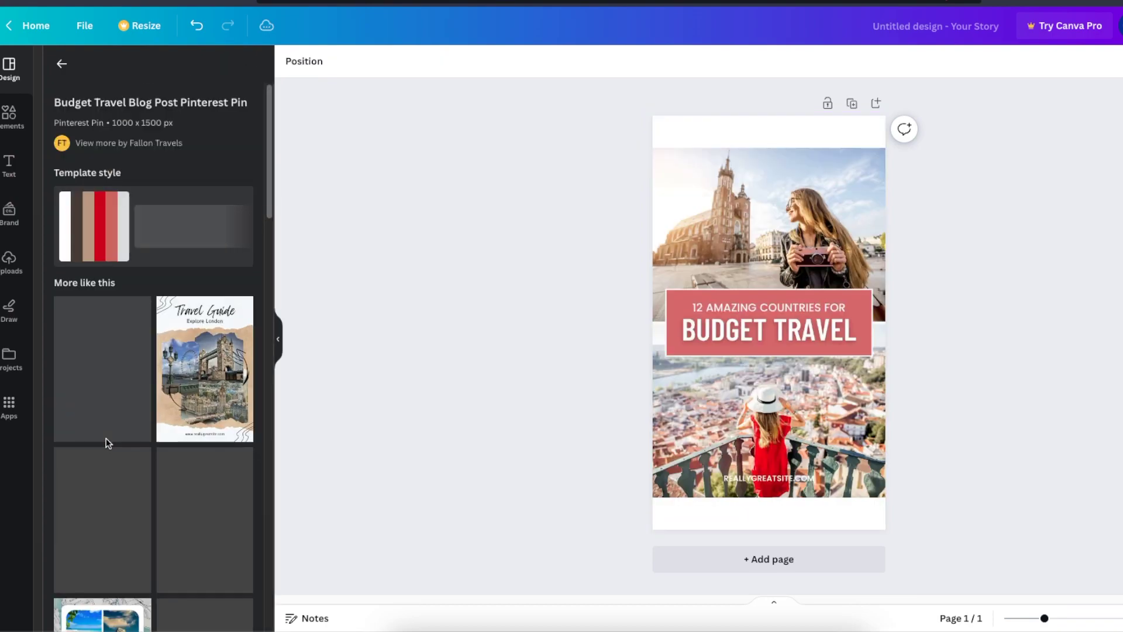
pyautogui.scroll(-6, 230, 428)
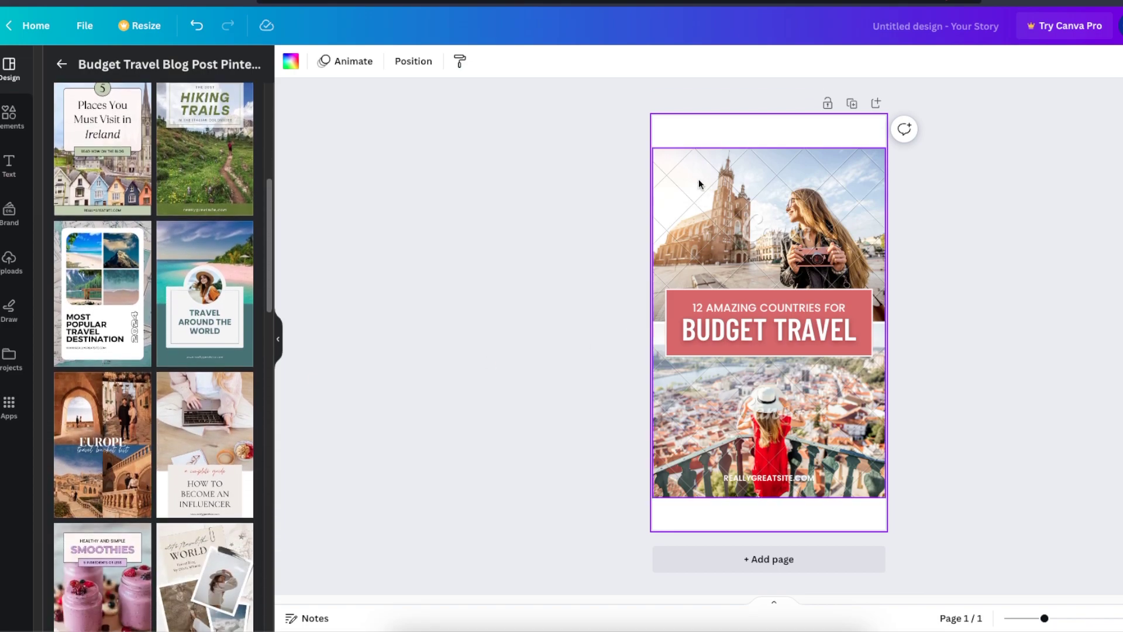
pyautogui.click(593, 203)
# Step: Apply the Europe travel bucket list template to the page and return to the main template list
pyautogui.click(99, 454)
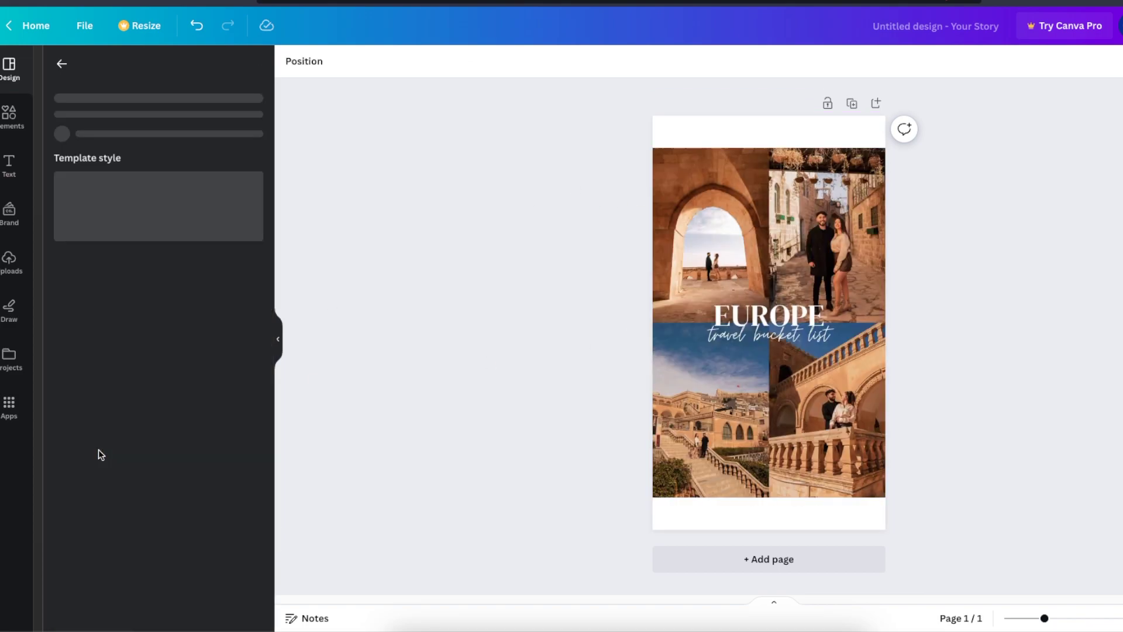
pyautogui.click(62, 63)
pyautogui.click(493, 220)
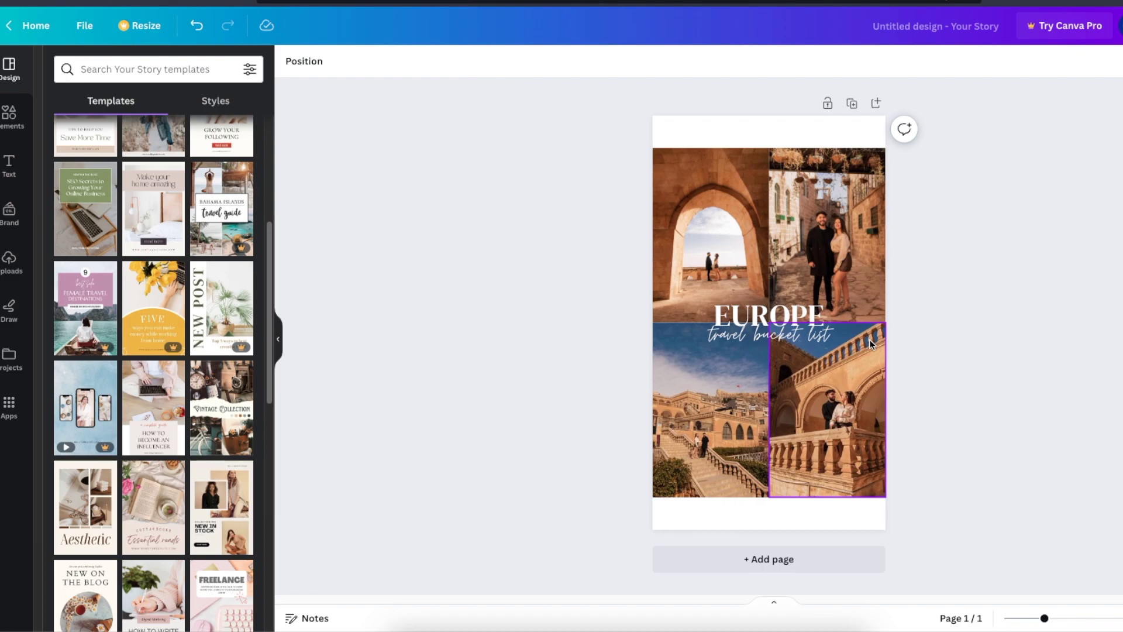
# Step: Delete the four photos from the collage frames of the Europe travel bucket list template
pyautogui.click(844, 244)
pyautogui.press('Delete')
pyautogui.click(757, 241)
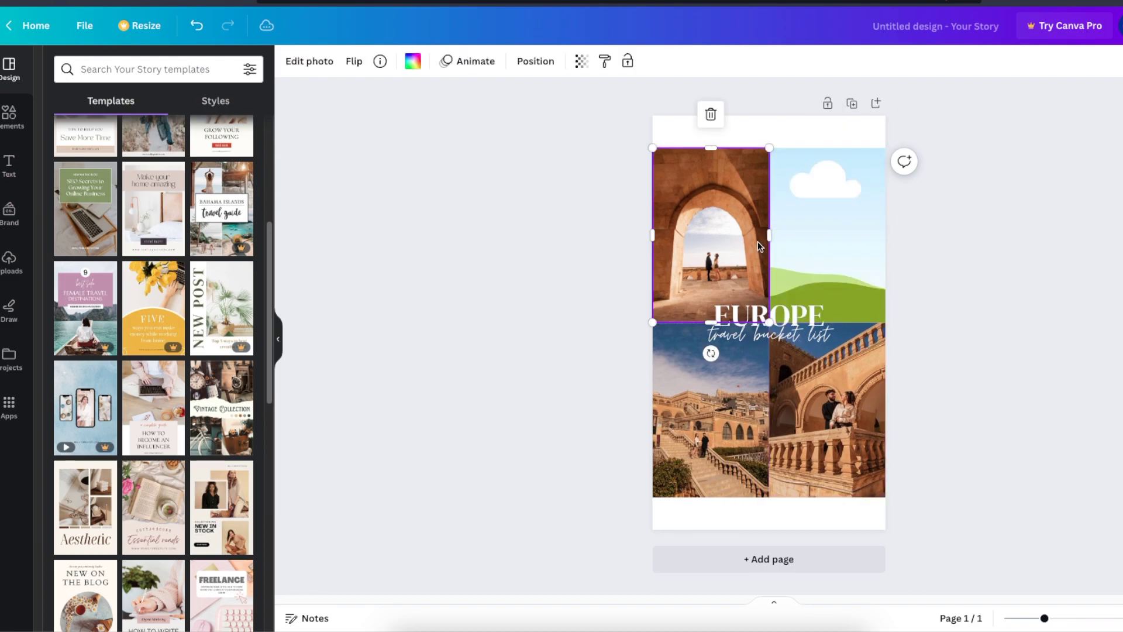
pyautogui.press('Delete')
pyautogui.click(824, 409)
pyautogui.press('Delete')
pyautogui.click(694, 408)
pyautogui.press('Delete')
pyautogui.click(1051, 331)
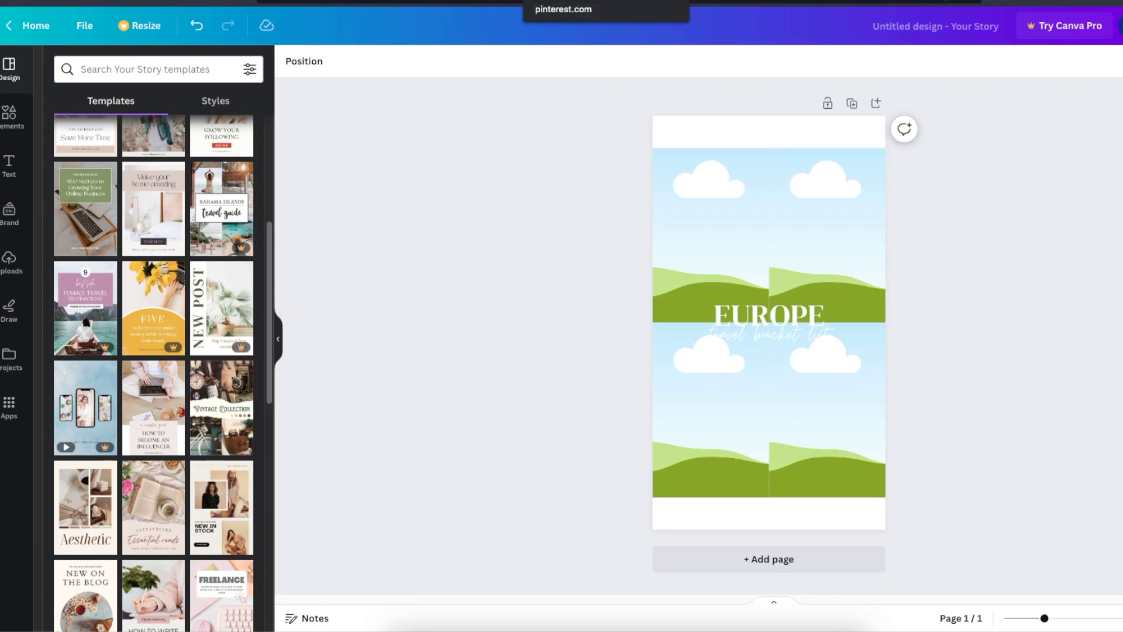
# Step: Delete all remaining template elements from the page and add a default heading text box
pyautogui.moveTo(566, 154); pyautogui.dragTo(907, 546)
pyautogui.press('Delete')
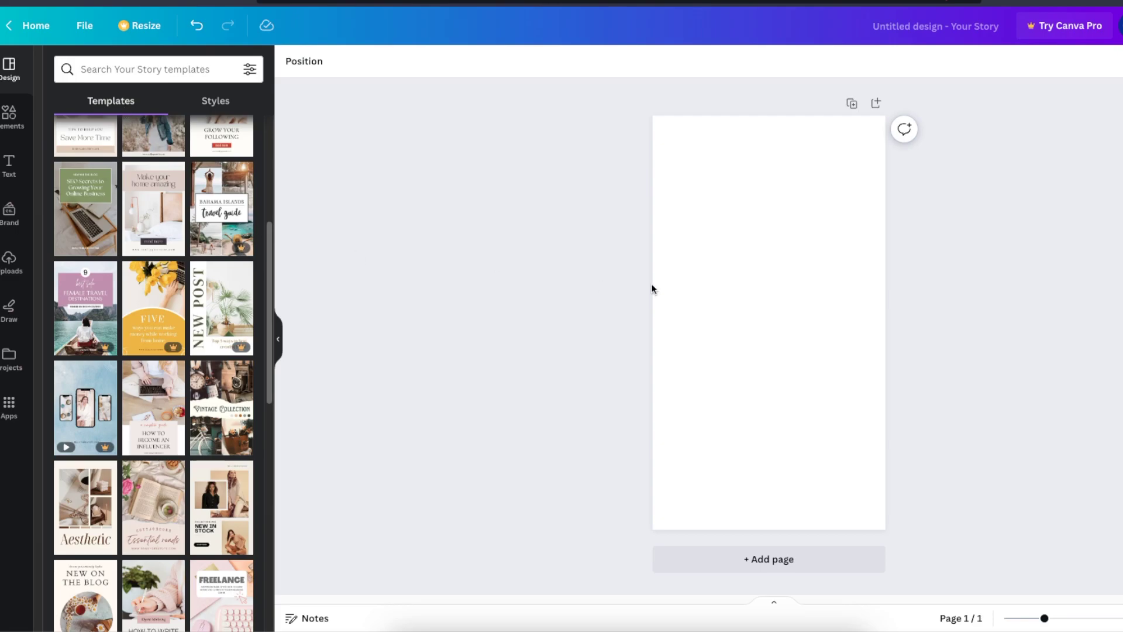
pyautogui.click(9, 165)
pyautogui.click(152, 237)
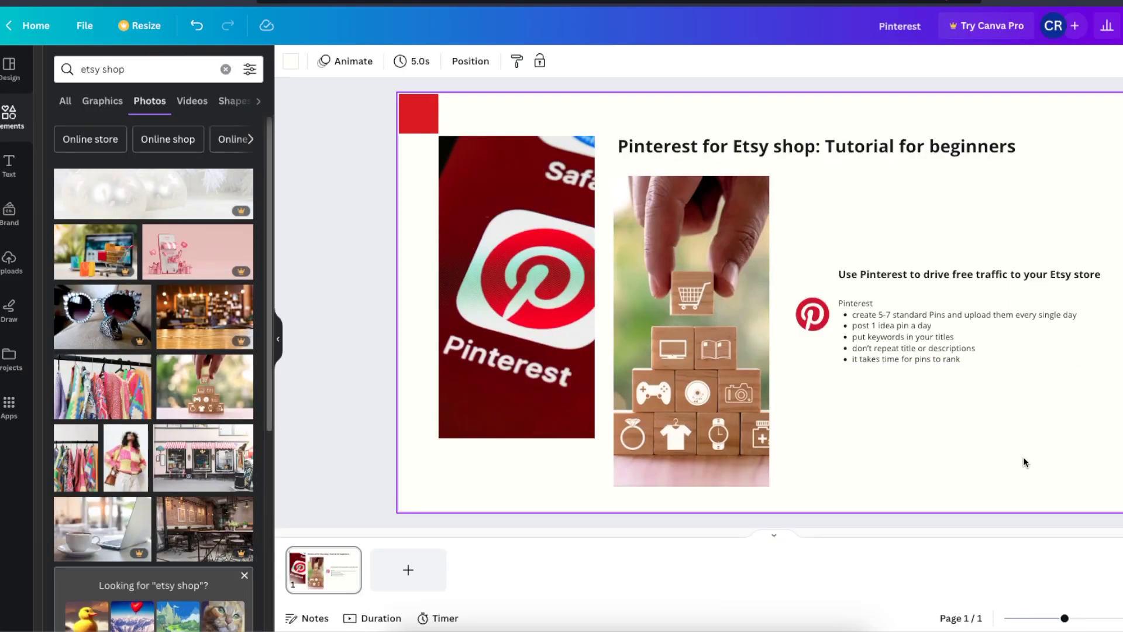
# Step: Switch to the Pinterest presentation and highlight the bullet "post 1 idea pin a day"
pyautogui.click(886, 336)
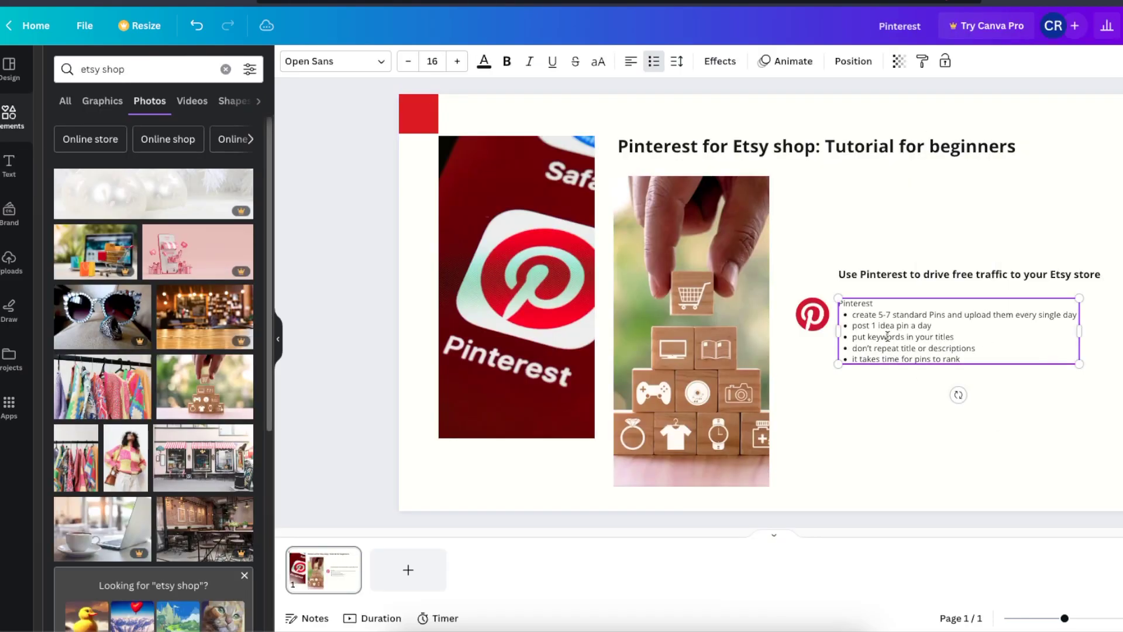
pyautogui.moveTo(852, 325); pyautogui.dragTo(934, 324)
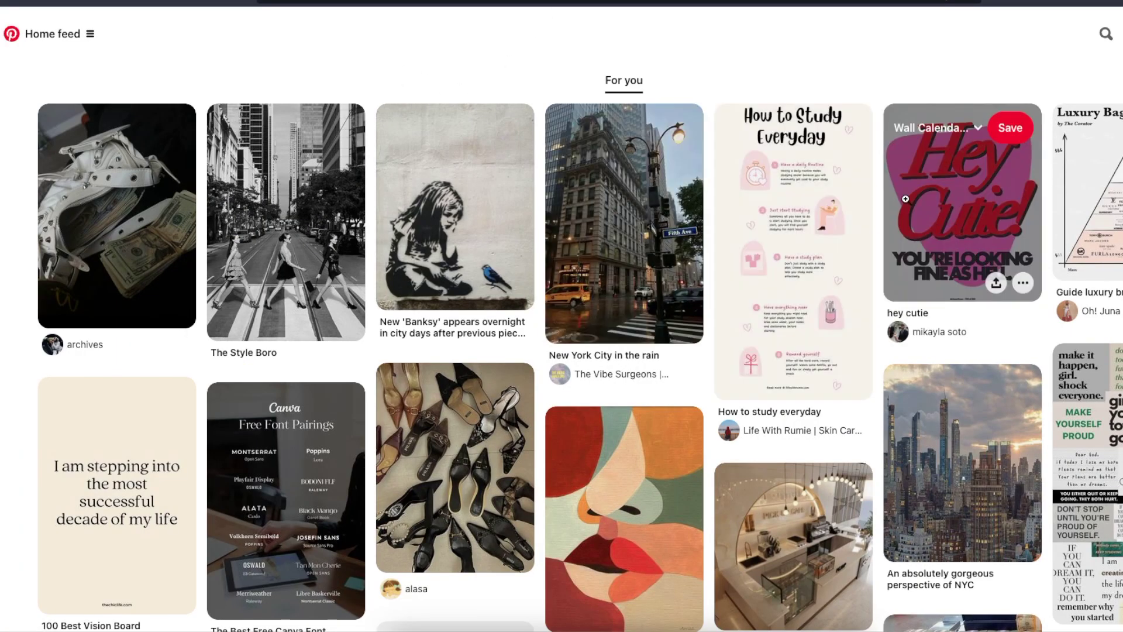
# Step: Switch to Pinterest, browse the home feed, and search for "story pins"
pyautogui.scroll(-15, 890, 188)
pyautogui.scroll(15, 890, 188)
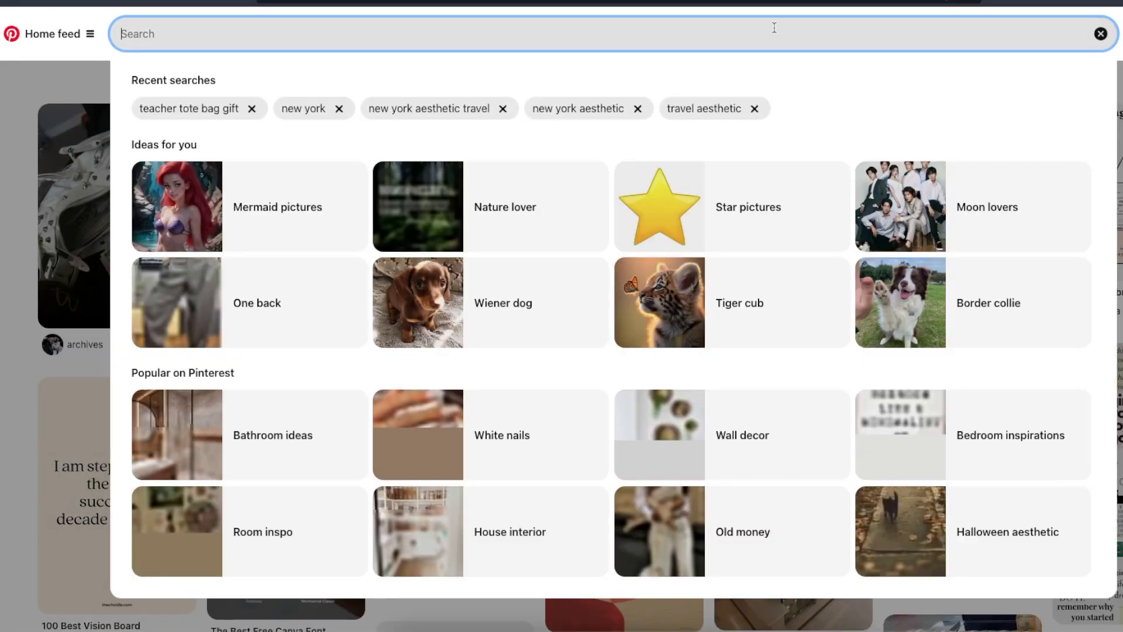
pyautogui.click(1105, 33)
pyautogui.write('story pi')
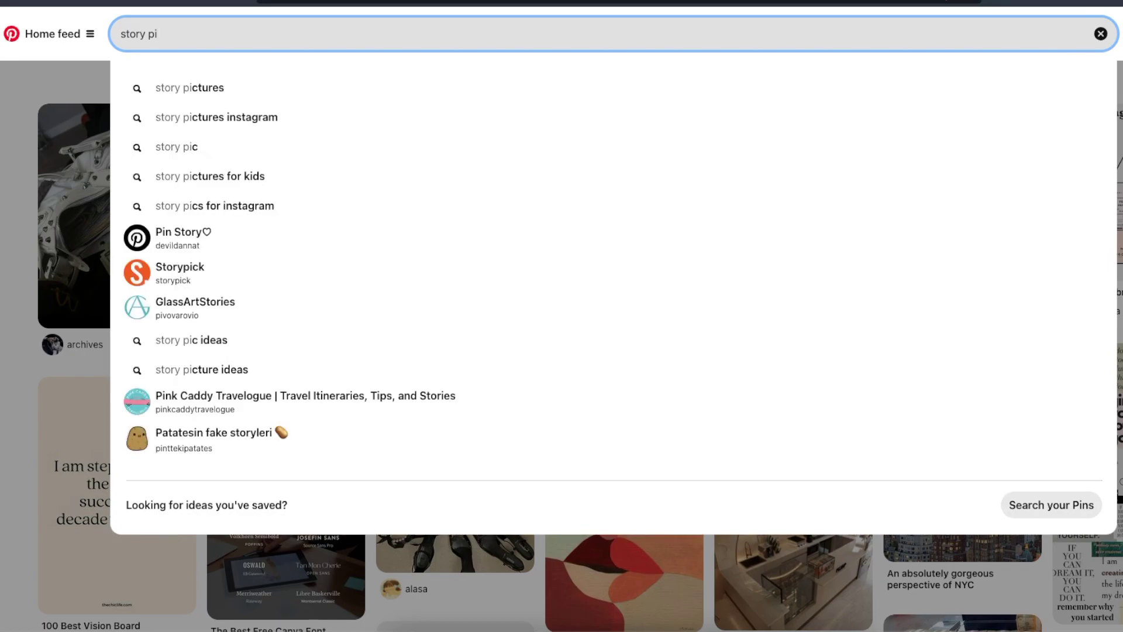
pyautogui.write('ns')
pyautogui.press('Return')
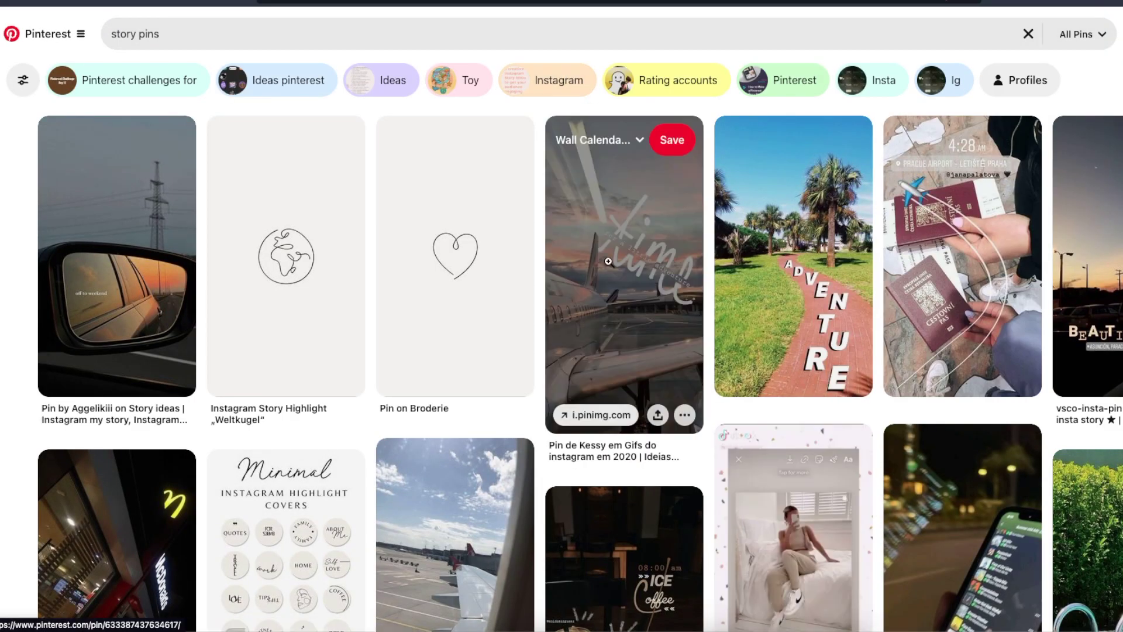
# Step: View the airplane sunset story pin, return to the search results, and browse further examples
pyautogui.click(608, 260)
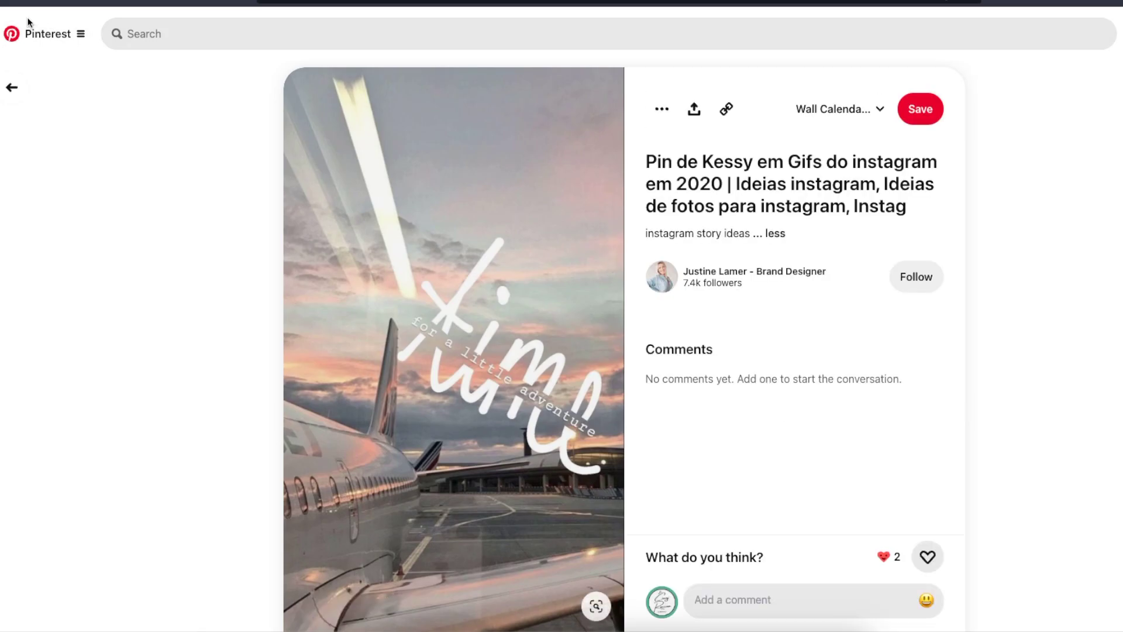
pyautogui.click(12, 87)
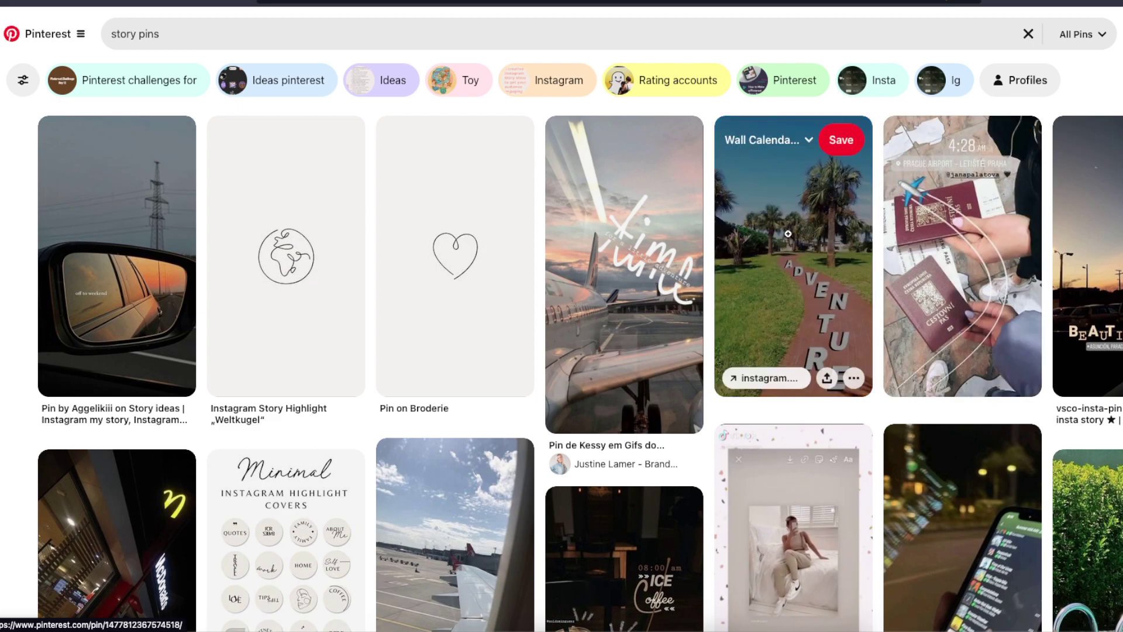
pyautogui.scroll(-5, 761, 246)
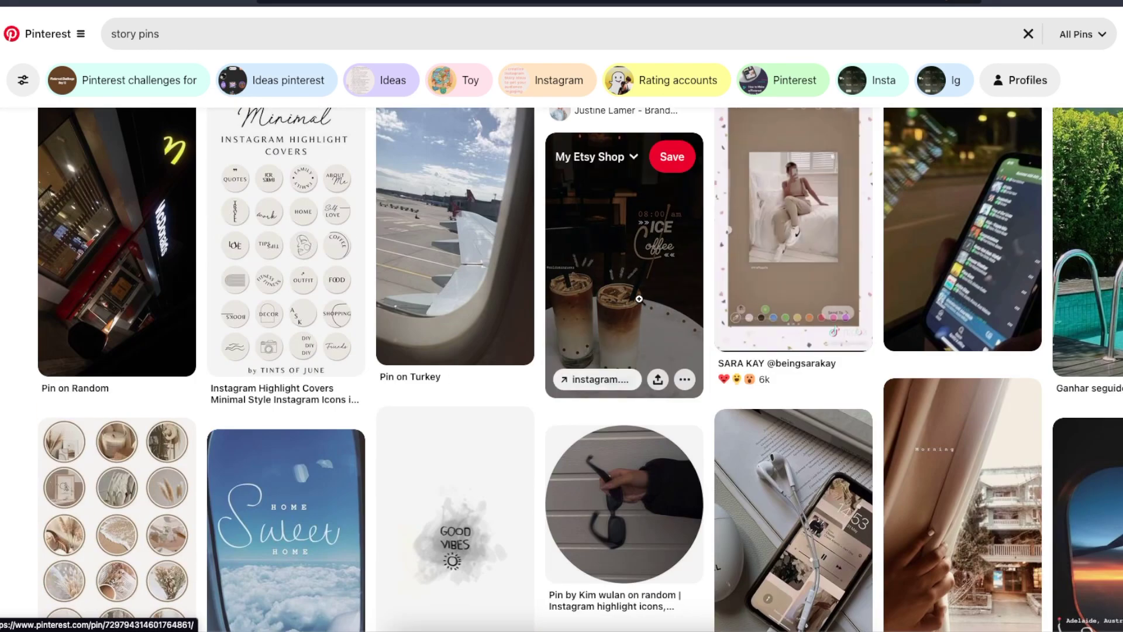
pyautogui.scroll(2, 433, 246)
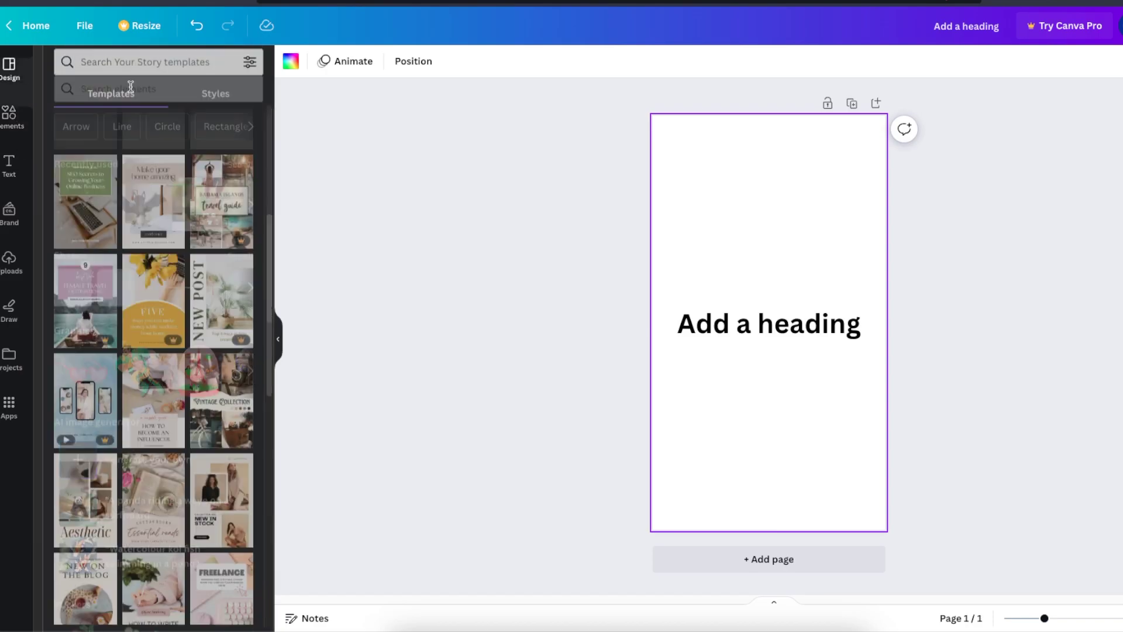
# Step: Switch to the Canva pin design and search its templates for Pinterest Idea Pins
pyautogui.click(146, 70)
pyautogui.write('o')
pyautogui.press('BackSpace')
pyautogui.write('pinterest')
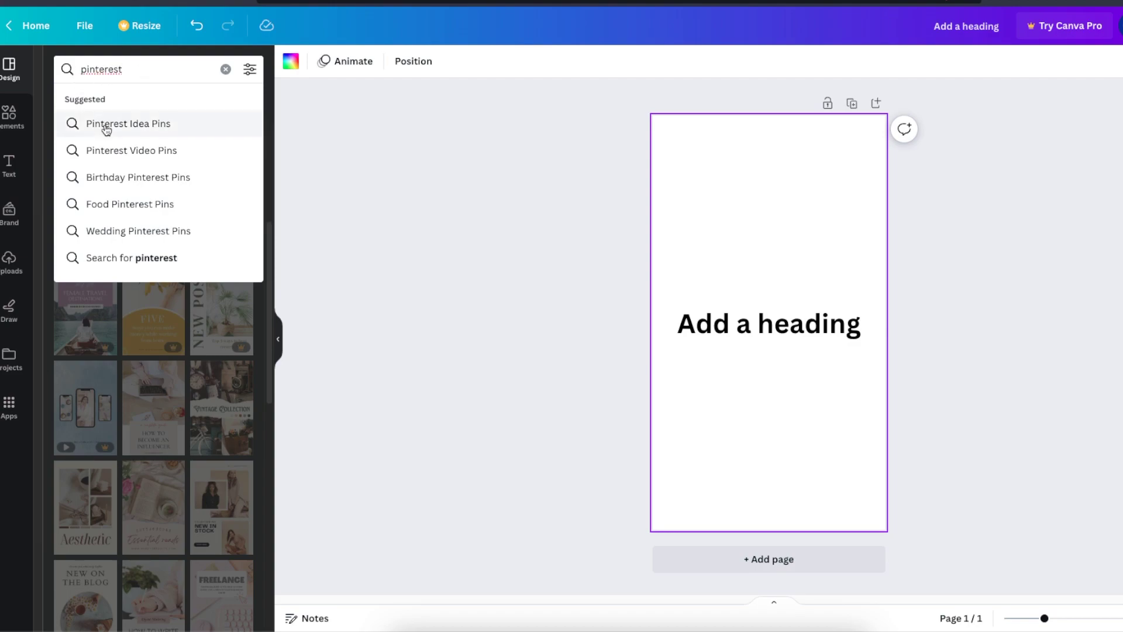
pyautogui.click(108, 124)
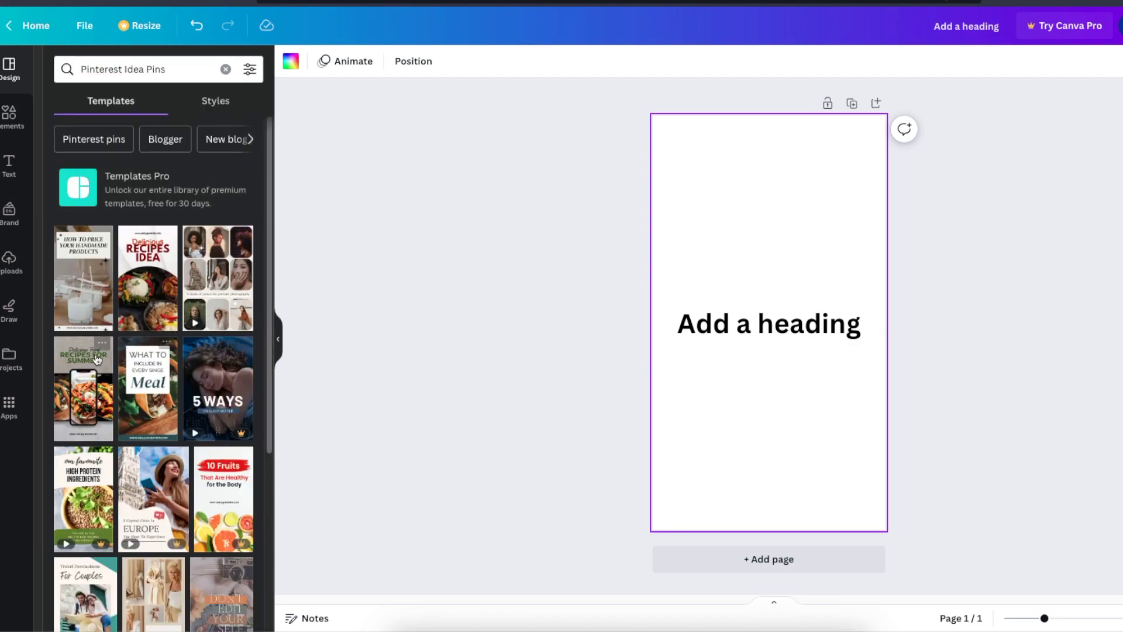
pyautogui.scroll(-3, 124, 251)
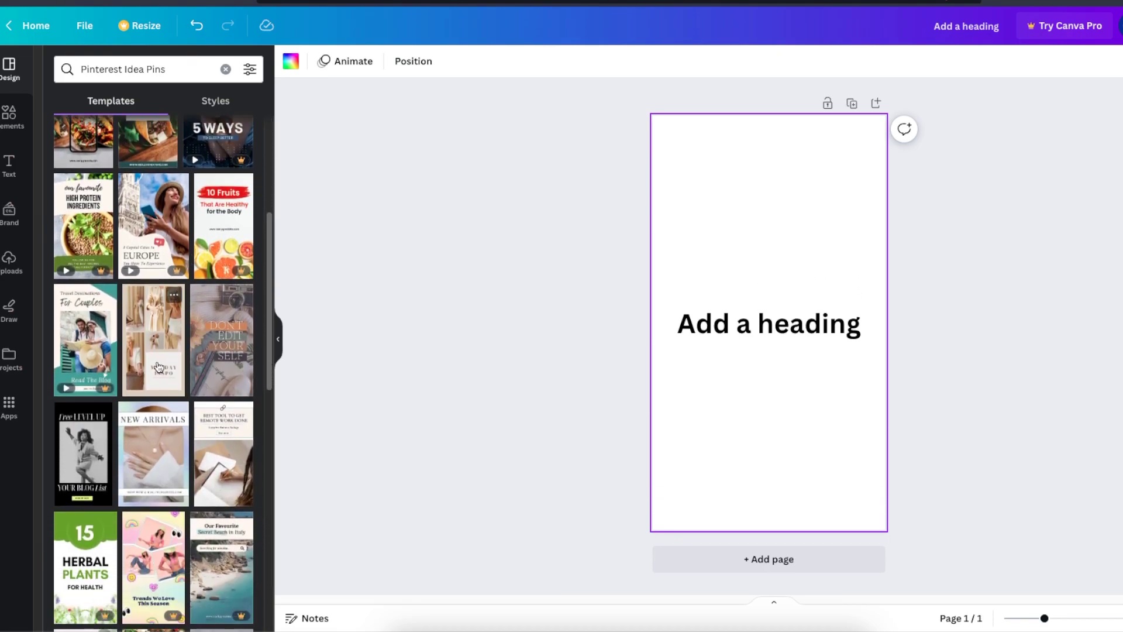
# Step: Add the "Don't Edit Your Self" retro positivity template as page 2 and browse its similar templates
pyautogui.click(199, 360)
pyautogui.click(653, 357)
pyautogui.scroll(-3, 216, 393)
pyautogui.scroll(-1, 216, 393)
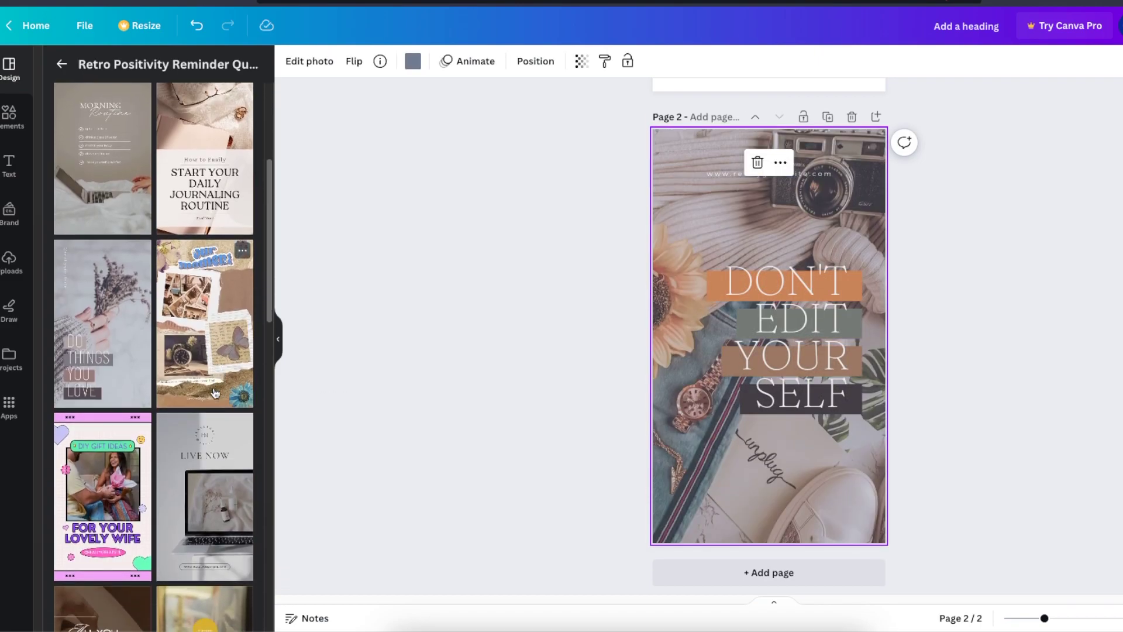
pyautogui.scroll(2, 704, 455)
pyautogui.scroll(-2, 704, 455)
# Step: Add pages 3 to 5 and give each a vintage photo collage template, using My Daily on page 5
pyautogui.click(747, 555)
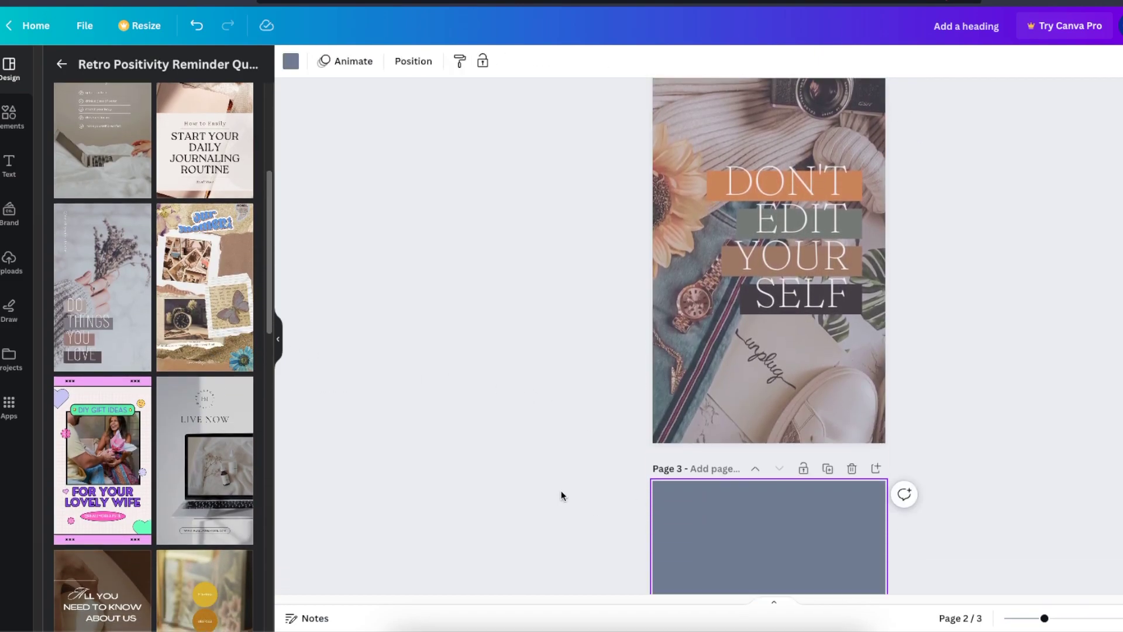
pyautogui.click(205, 286)
pyautogui.click(675, 557)
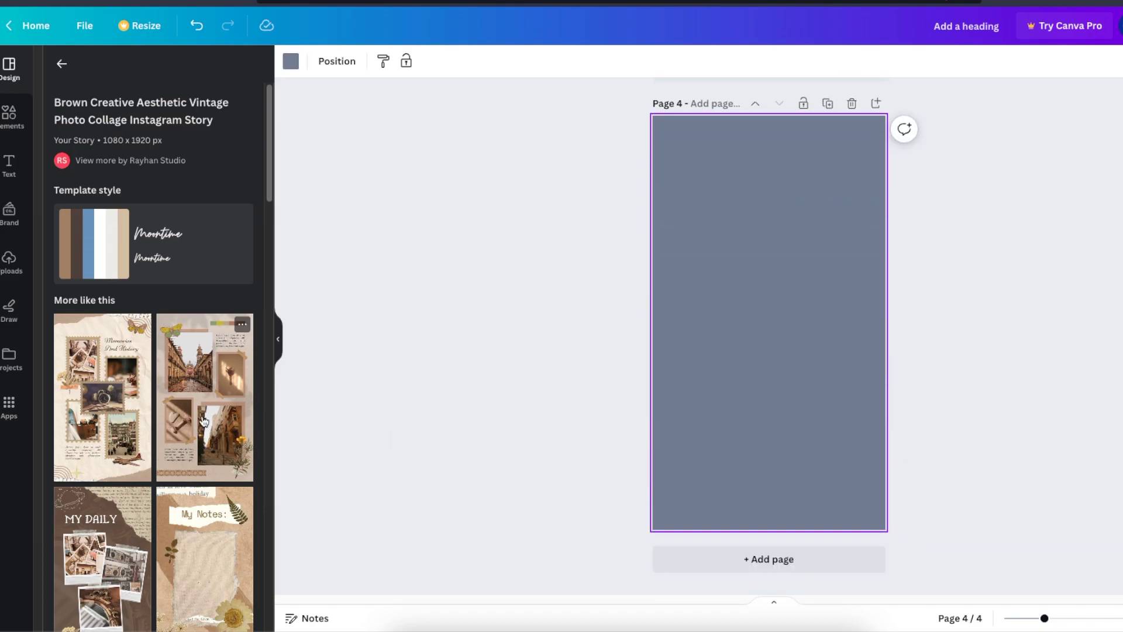
pyautogui.click(205, 398)
pyautogui.click(725, 559)
pyautogui.click(104, 526)
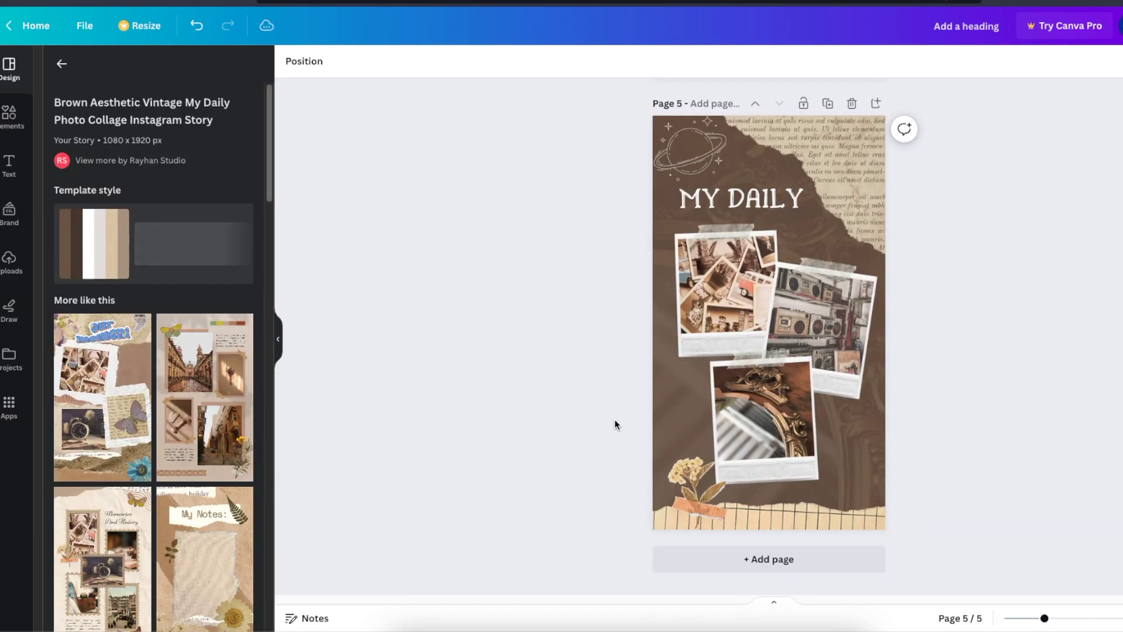
# Step: Show all the story design's pages in a grid overview, and switch to Pinterest to start creating an Idea Pin
pyautogui.click(1120, 618)
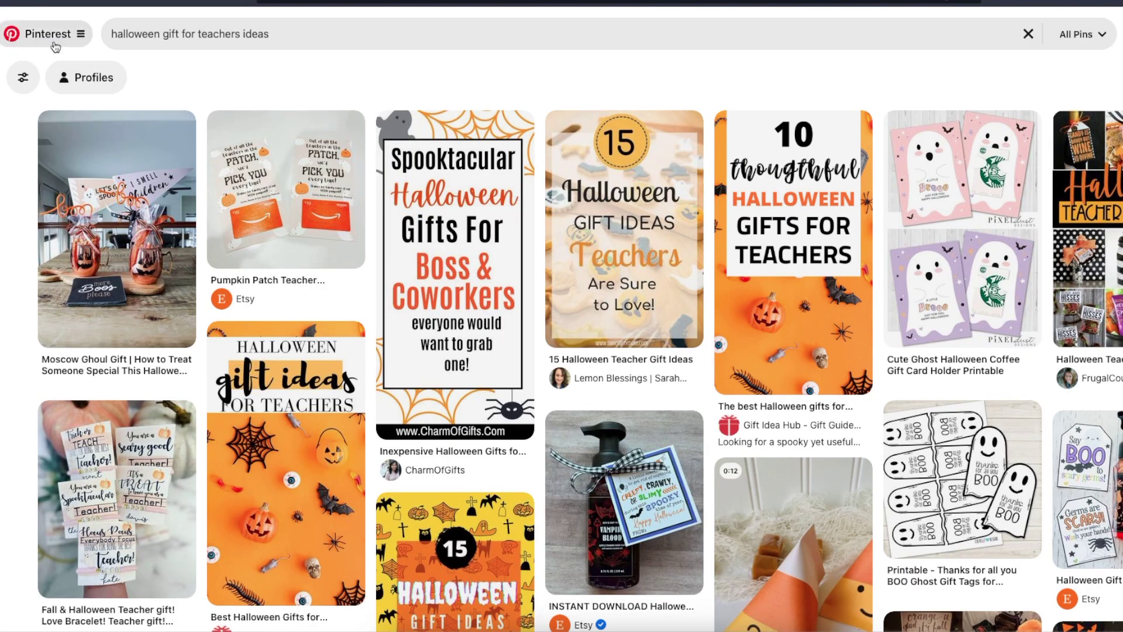
pyautogui.click(52, 42)
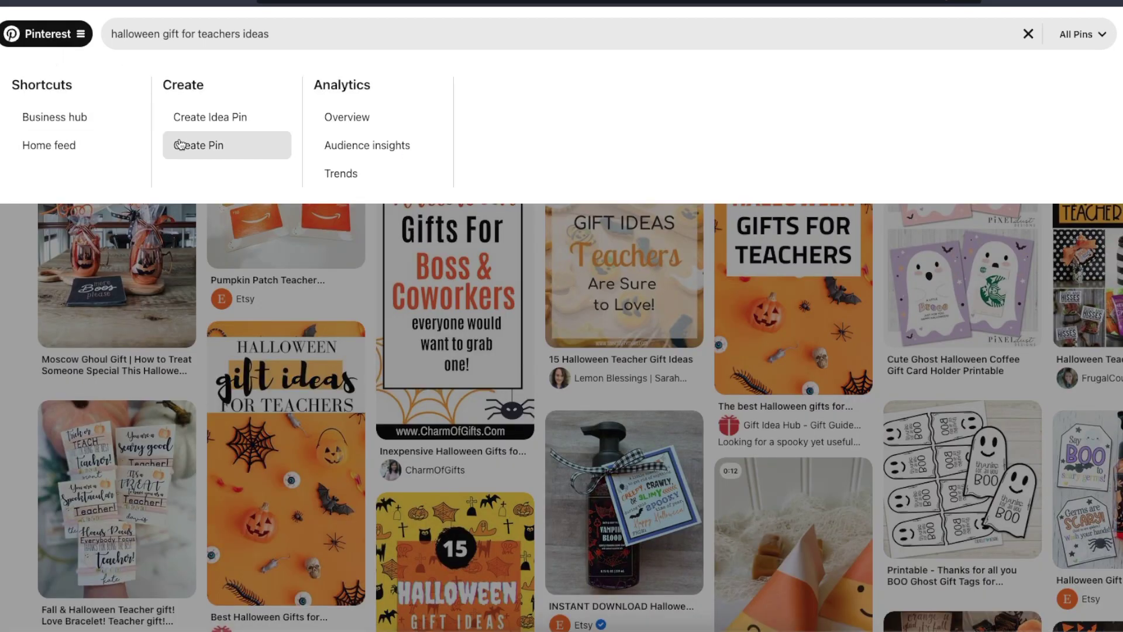
pyautogui.click(209, 117)
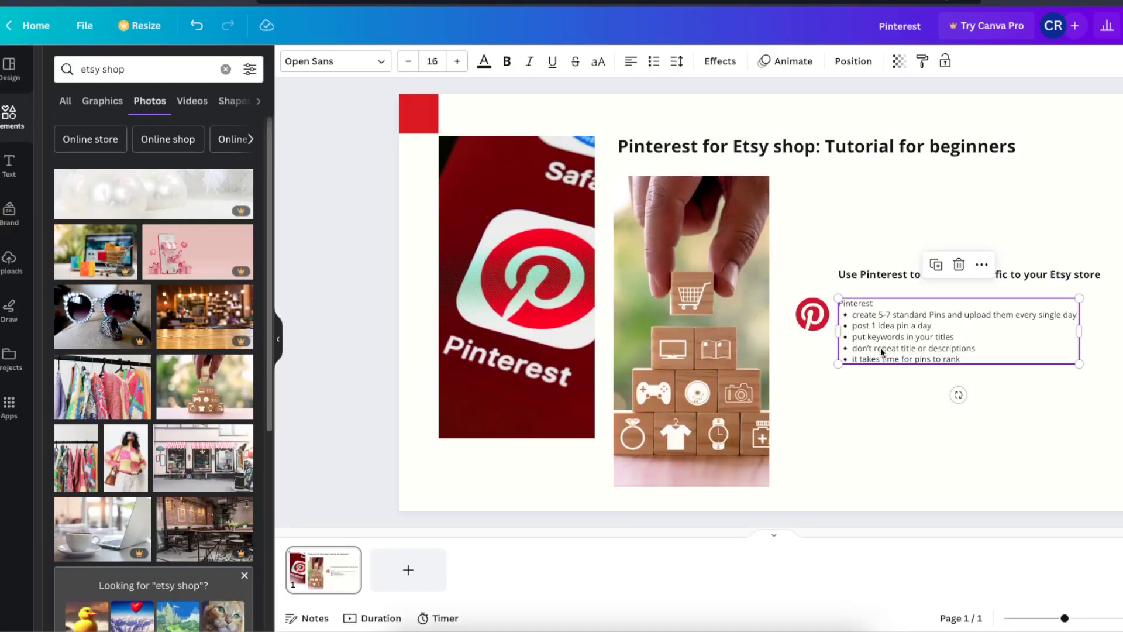
# Step: Switch to the Canva tutorial slide and highlight in turn its tips on title keywords, not repeating titles or descriptions, and ranking time
pyautogui.moveTo(853, 338); pyautogui.dragTo(963, 340)
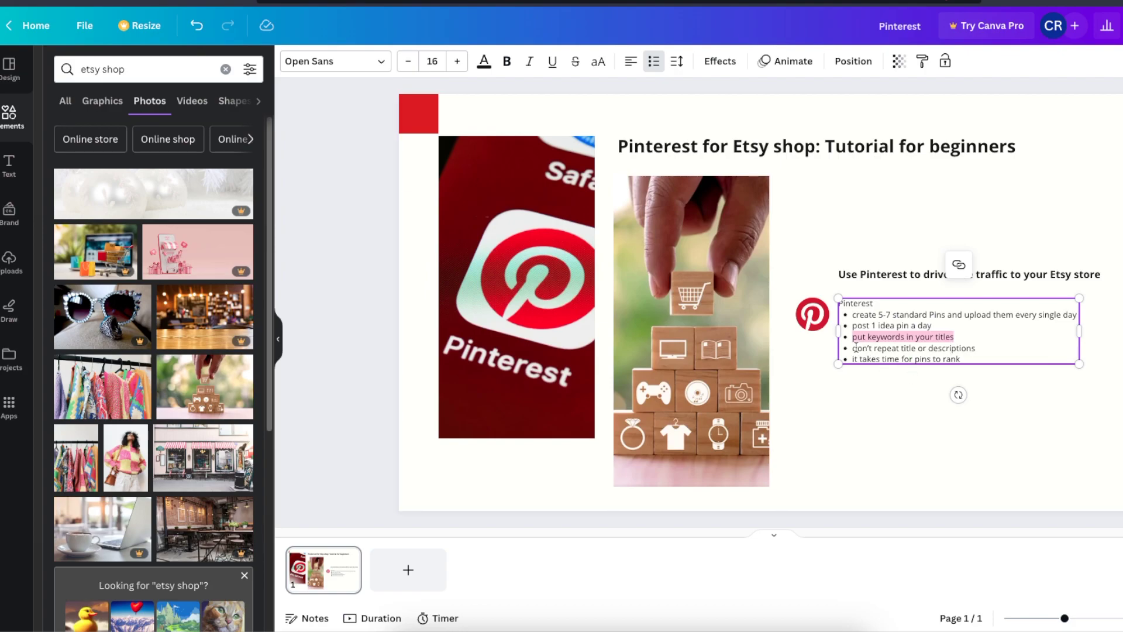
pyautogui.moveTo(851, 348); pyautogui.dragTo(991, 350)
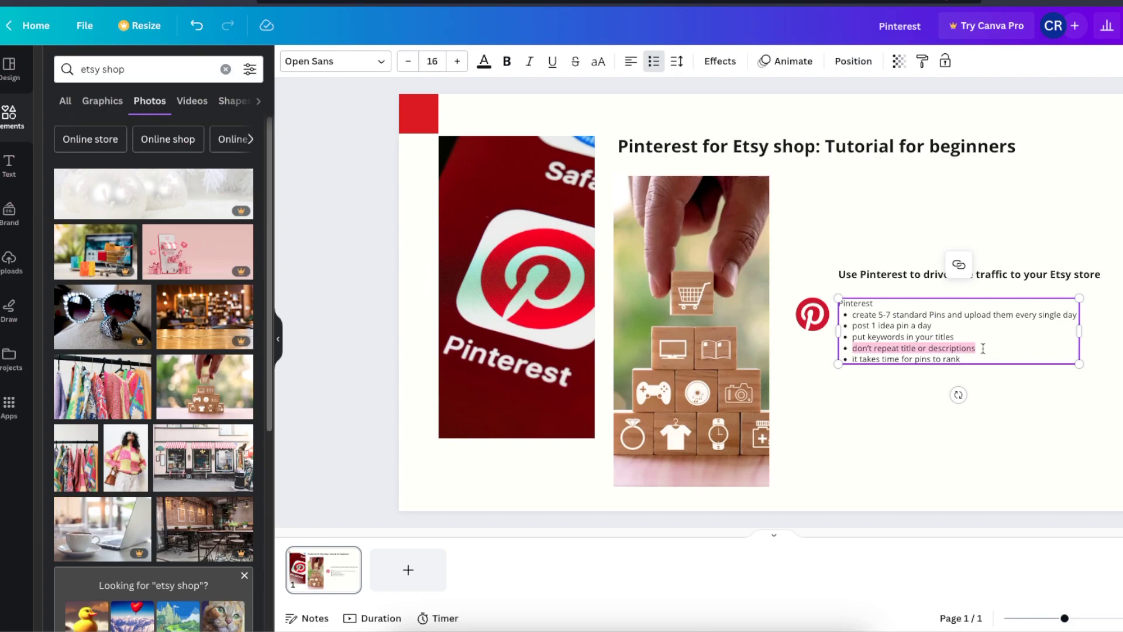
pyautogui.moveTo(868, 348); pyautogui.dragTo(971, 347)
pyautogui.click(975, 348)
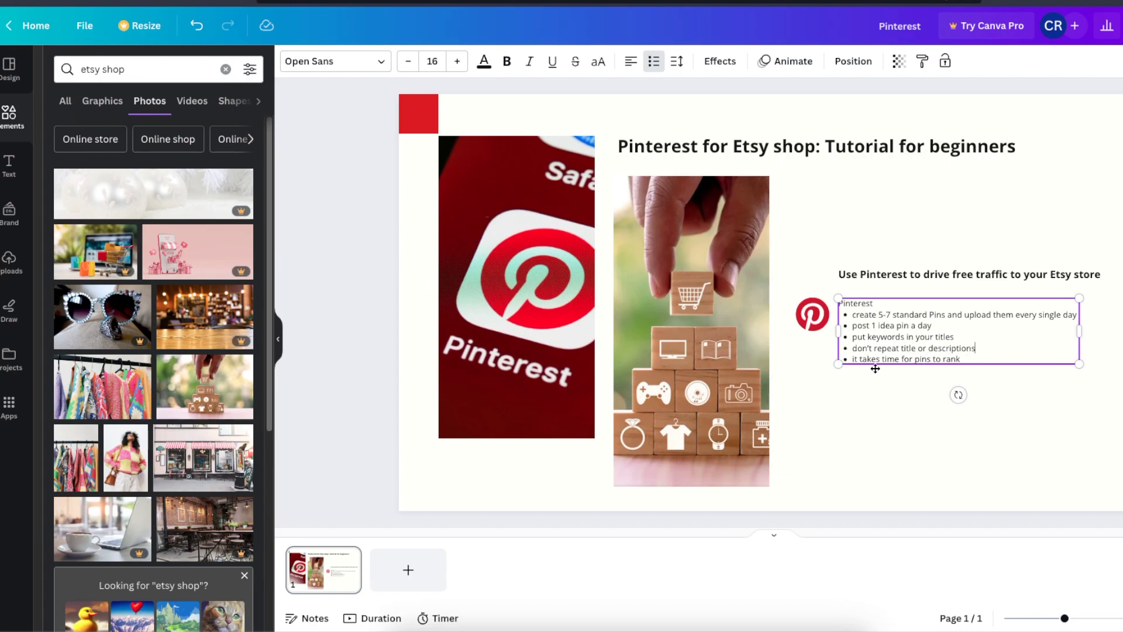
pyautogui.moveTo(851, 358); pyautogui.dragTo(1021, 359)
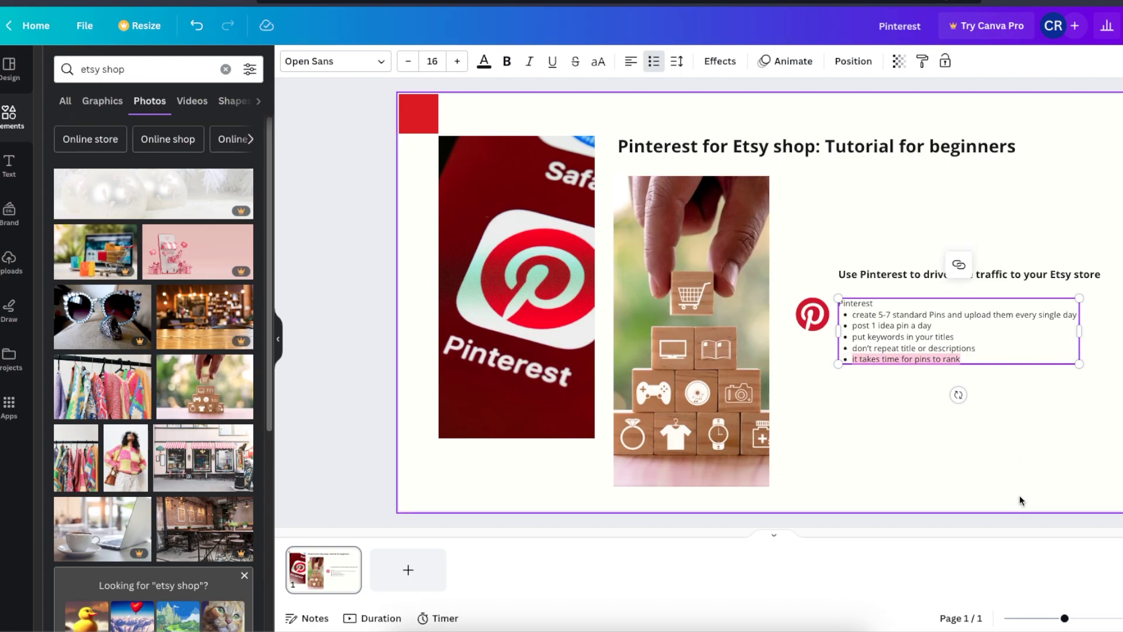
pyautogui.click(1009, 454)
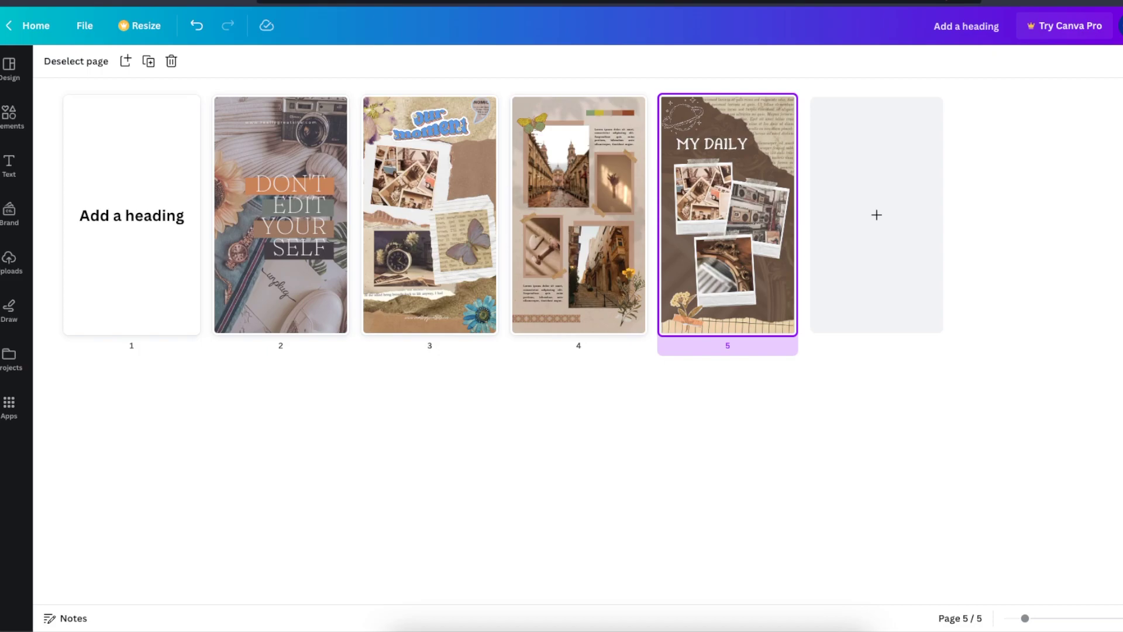
# Step: Return to the five-page story design and check its custom width and height in the Resize options
pyautogui.click(132, 30)
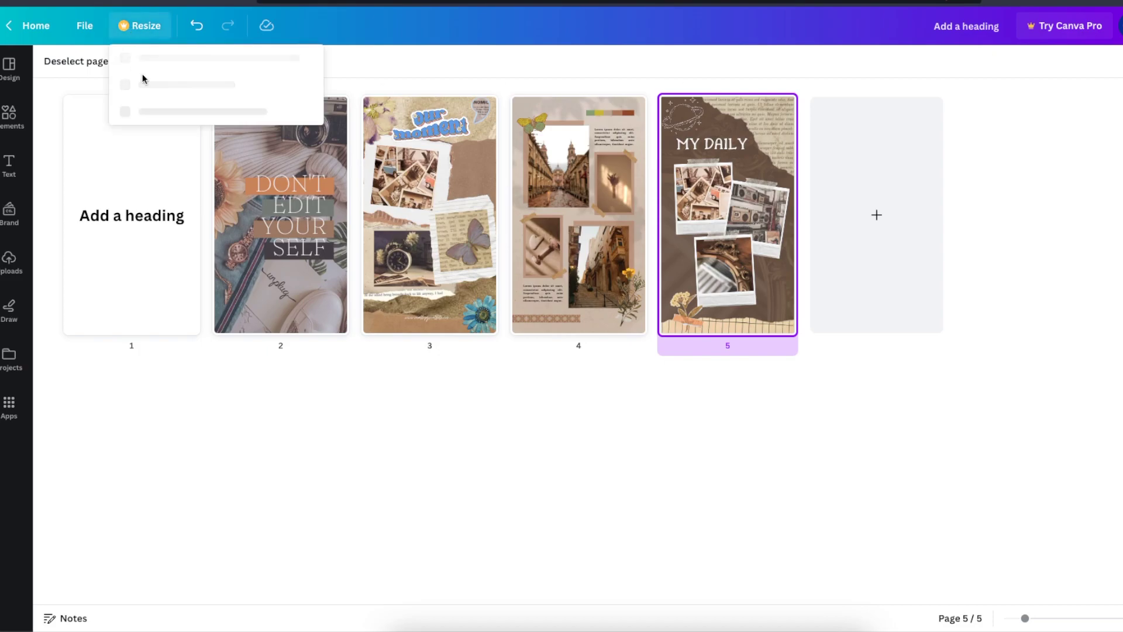
pyautogui.moveTo(154, 142); pyautogui.dragTo(249, 140)
pyautogui.click(177, 141)
pyautogui.click(249, 140)
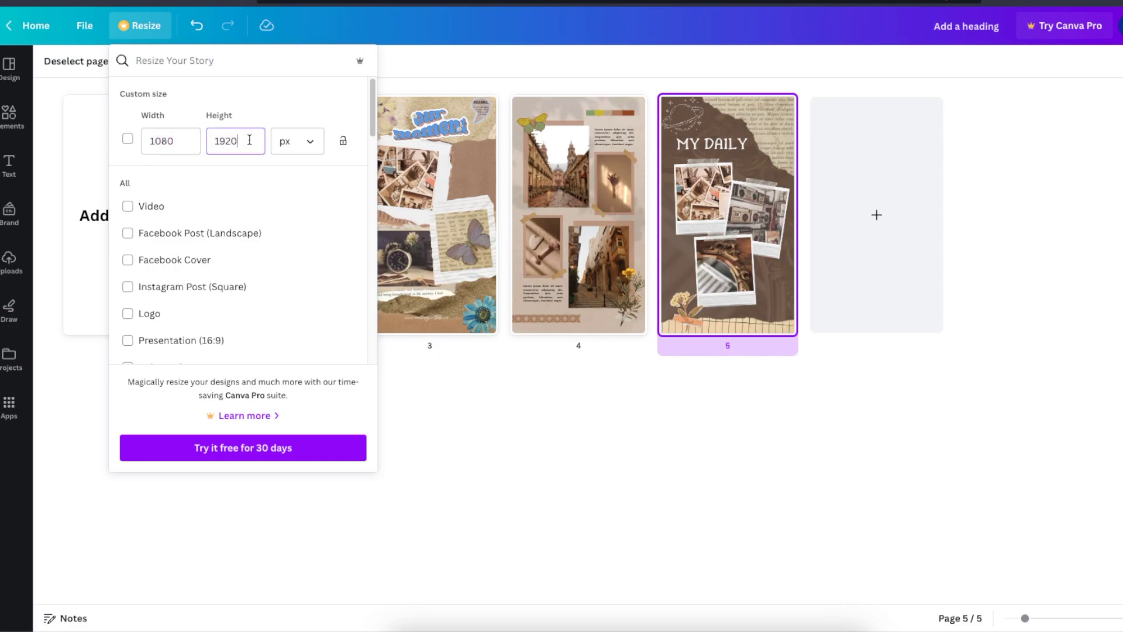